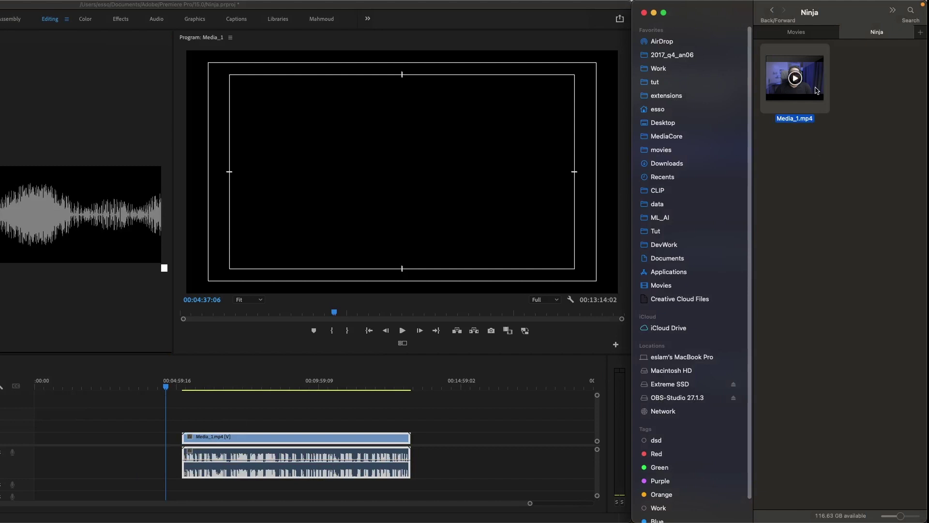
- Load Media_1.mp4 into Silence Remover, apply the silence cuts to the sequence as EditCut and scrub through the resulting segments
drag(817, 90, 133, 73)
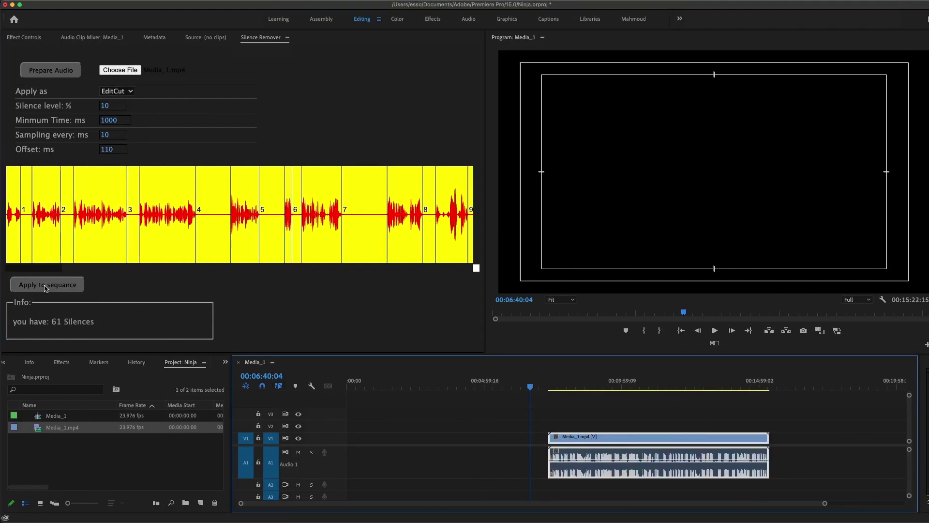
click(45, 286)
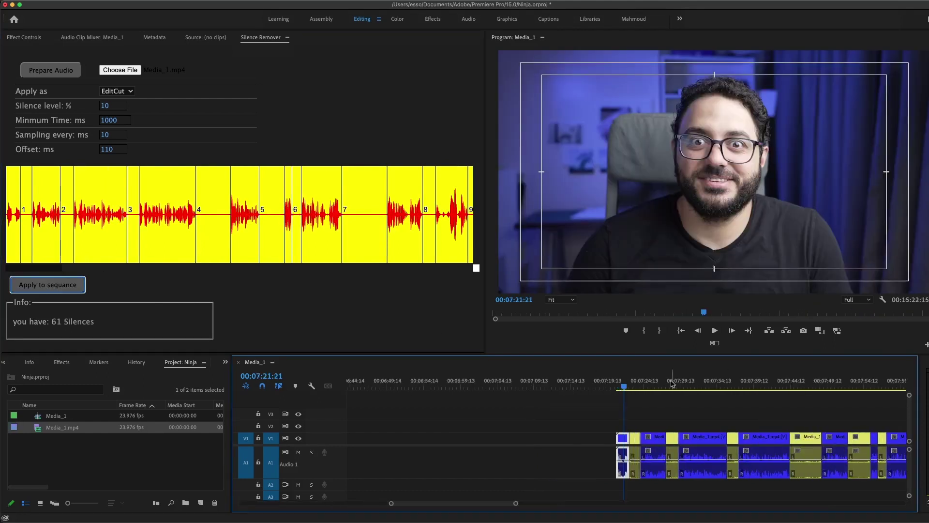
key(equal)
key(equal)
drag(624, 387, 826, 388)
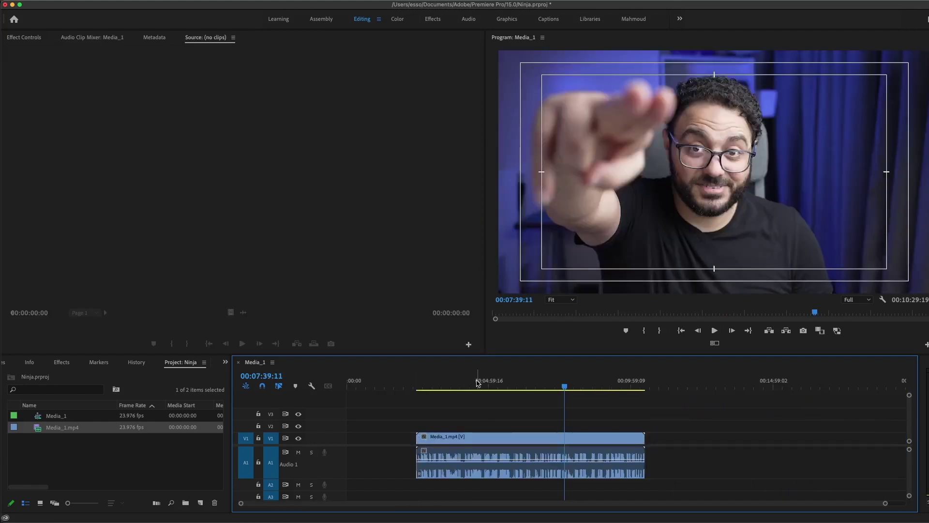
- Cut the silent section starting at about 00:04:01 out of the Media_1 clip and ripple-delete it
click(458, 387)
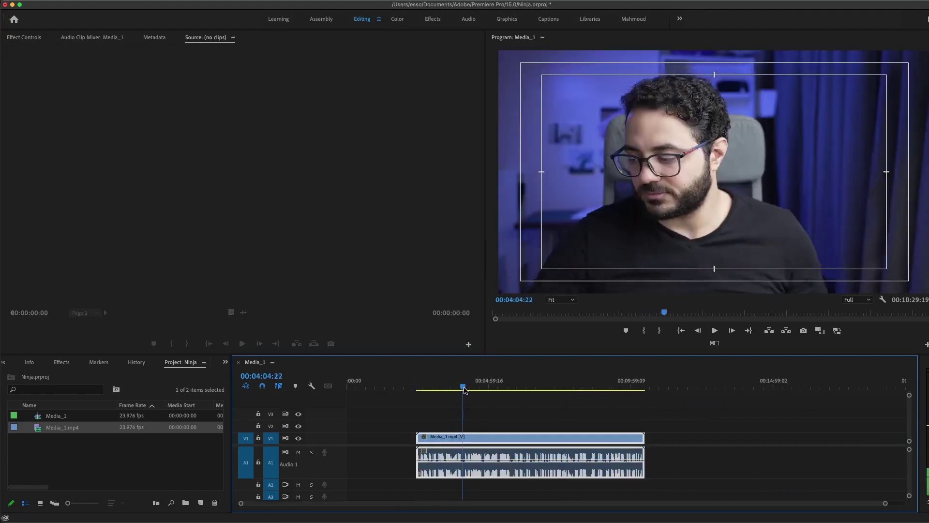
drag(460, 390, 464, 391)
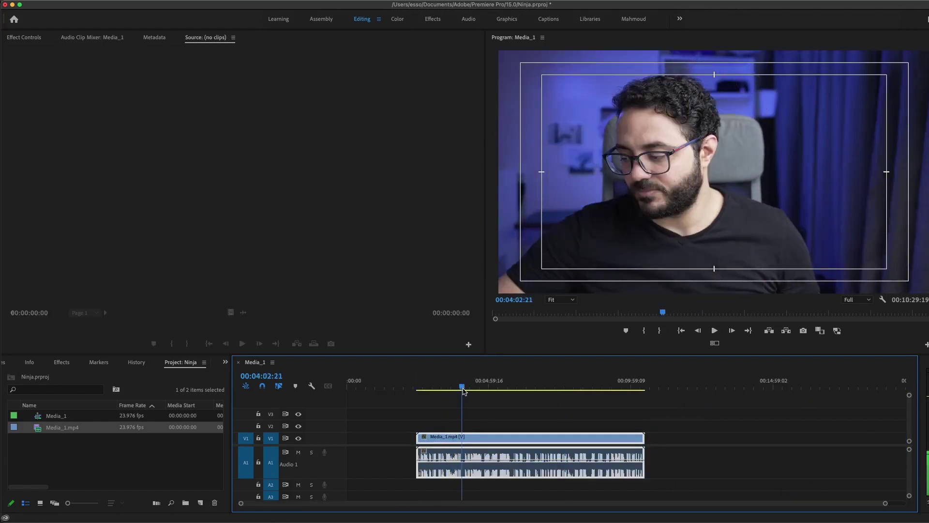
key(=)
key(=)
key(=)
click(614, 390)
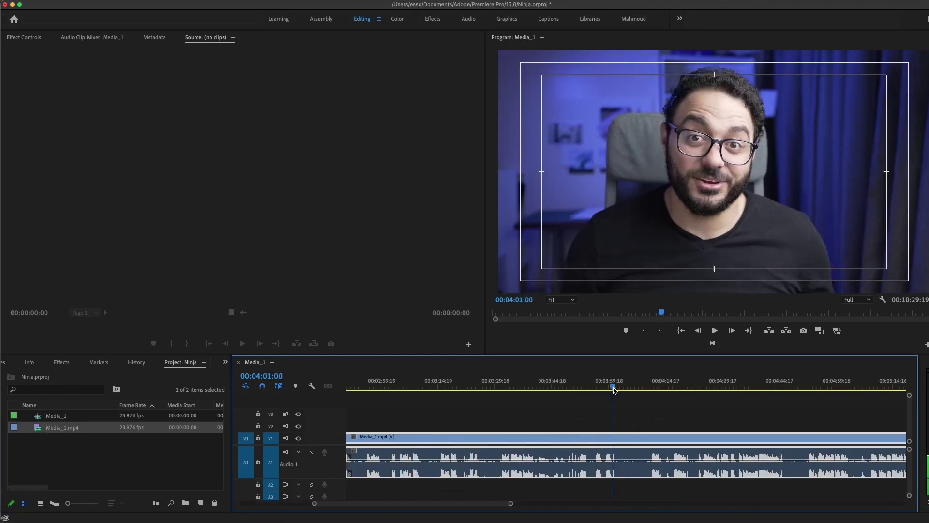
mouse_move(614, 390)
mouse_down()
mouse_move(638, 388)
mouse_move(626, 388)
mouse_up()
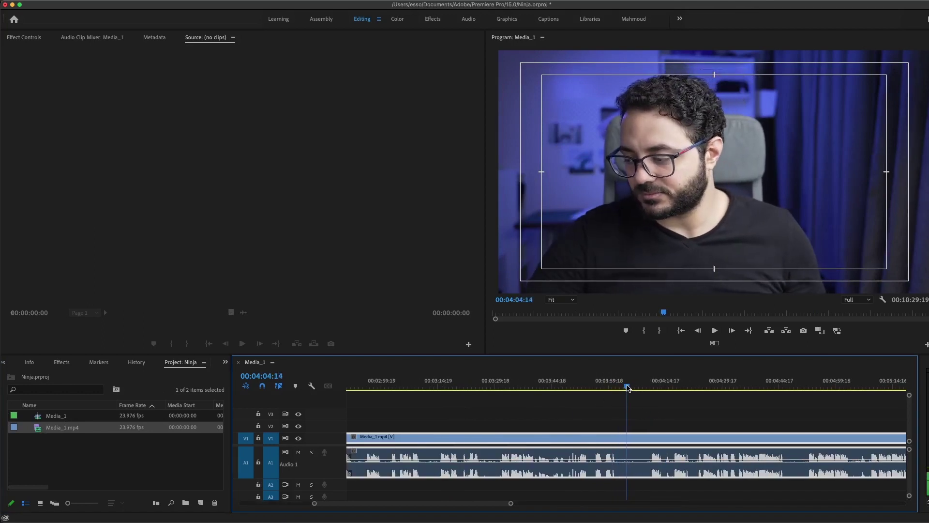
click(616, 462)
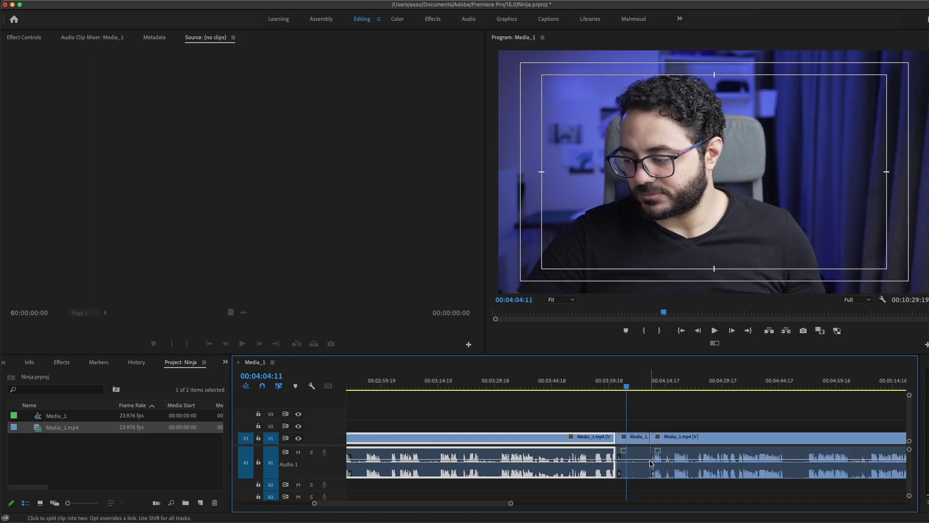
key(v)
click(639, 456)
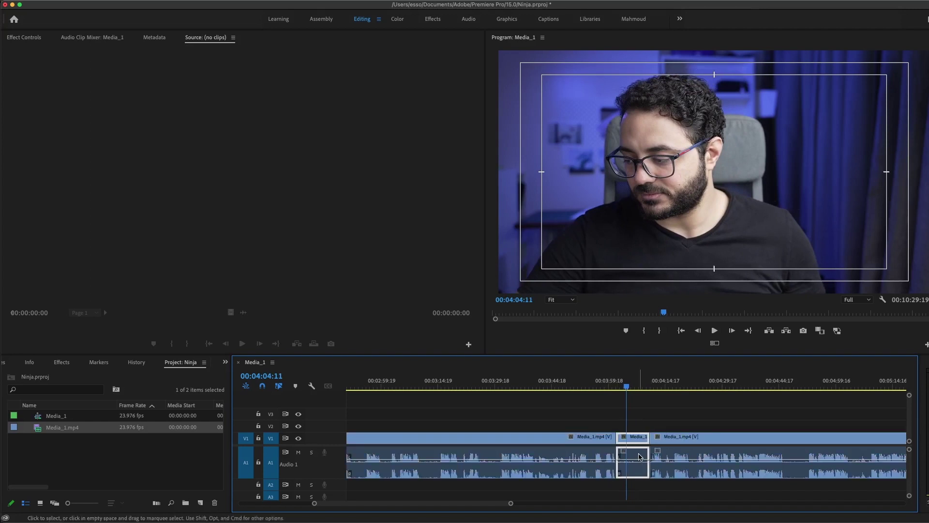
key(alt+BackSpace)
- Split the clip around the silent section starting at about 00:04:37 and ripple-delete that piece
key(c)
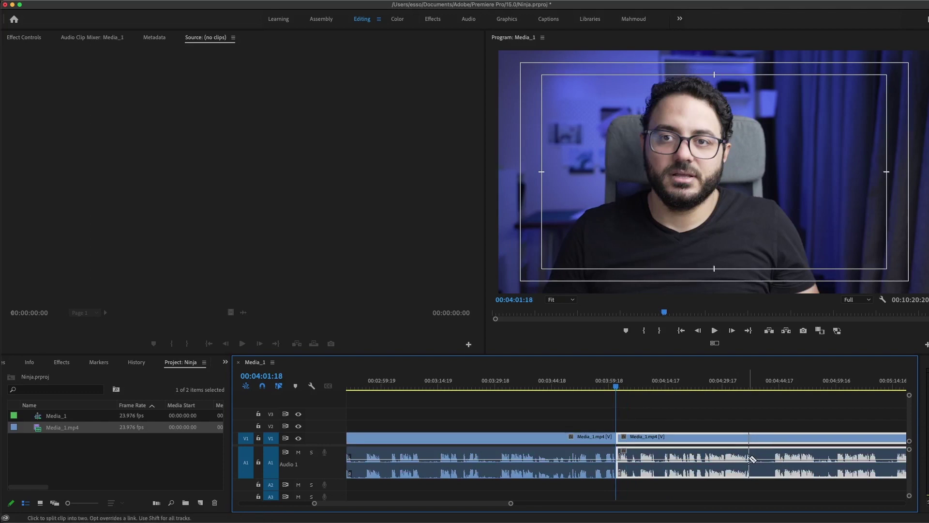
click(750, 457)
click(774, 462)
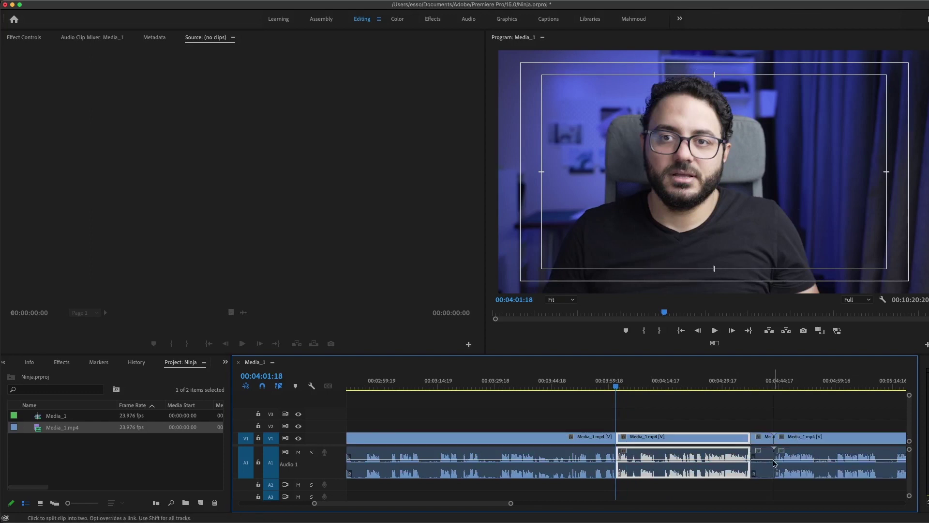
key(v)
click(763, 458)
key(alt+BackSpace)
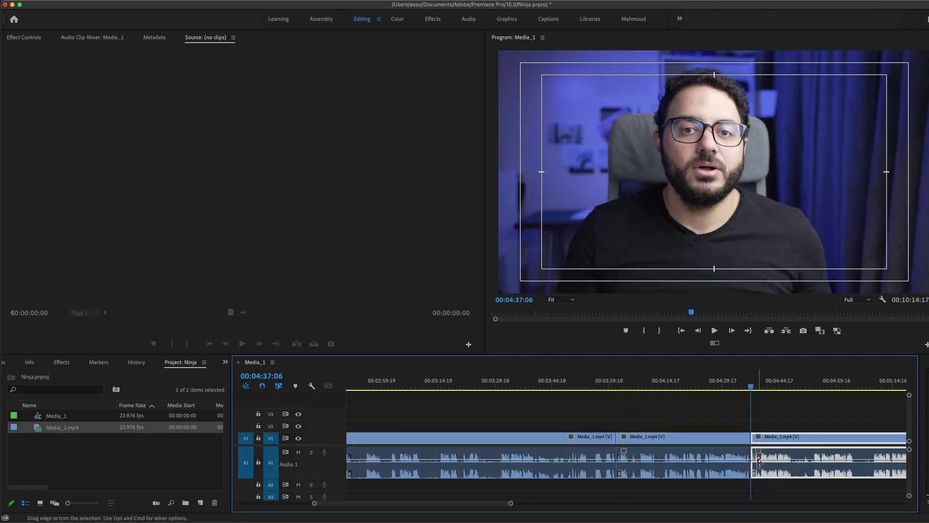
- Undo the ripple delete of the second silent section
key(super+z)
key(super+z)
key(minus)
key(minus)
key(minus)
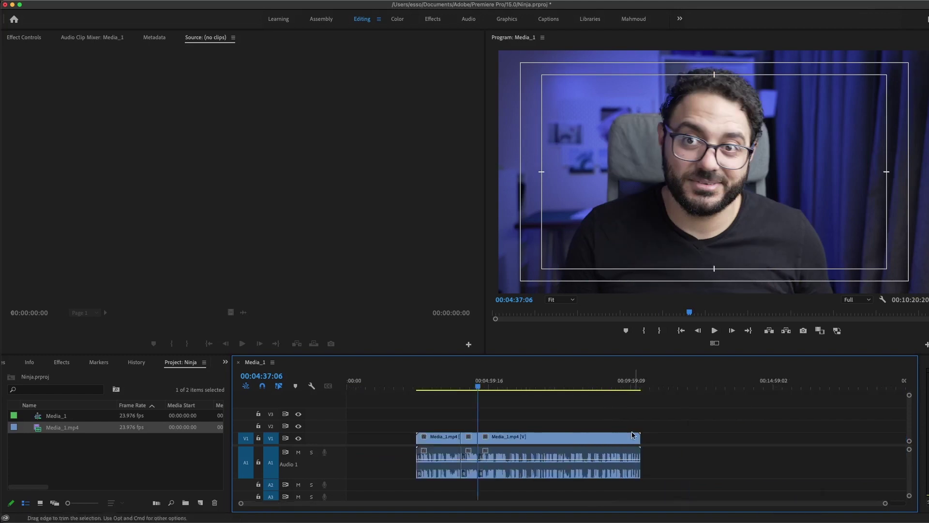
- Delete all clip pieces from the Media_1 sequence and place Media_1.mp4 on the timeline again
drag(408, 418, 523, 444)
key(BackSpace)
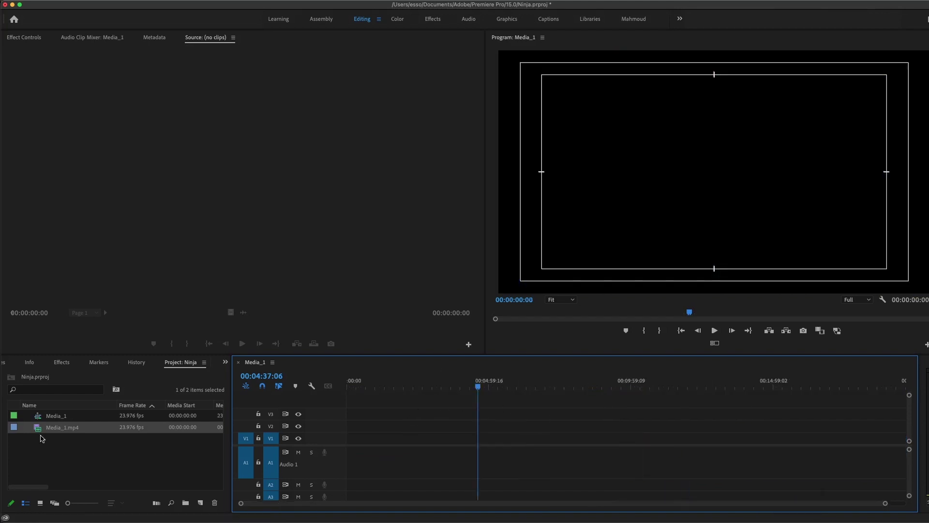
drag(43, 432, 486, 446)
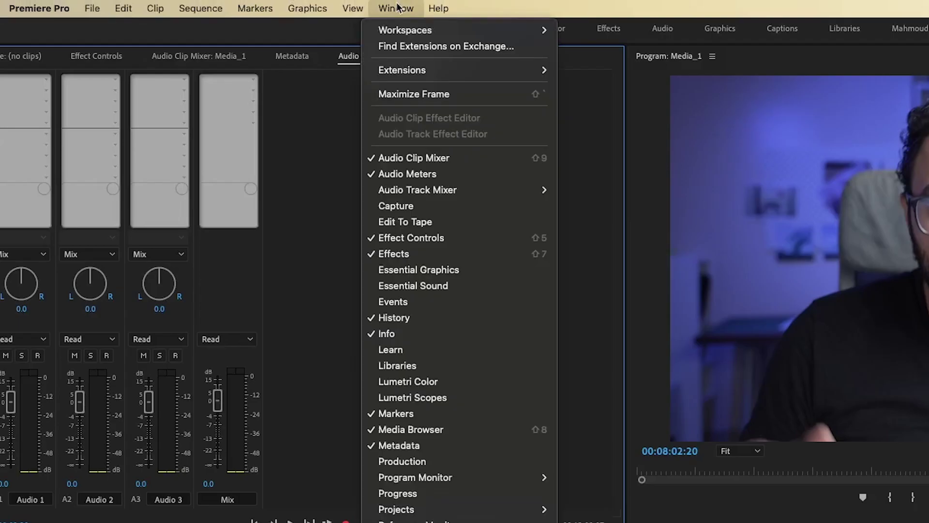
- Open the Silence Remover extension and dock it with the source and audio mixer panels
mouse_move(463, 73)
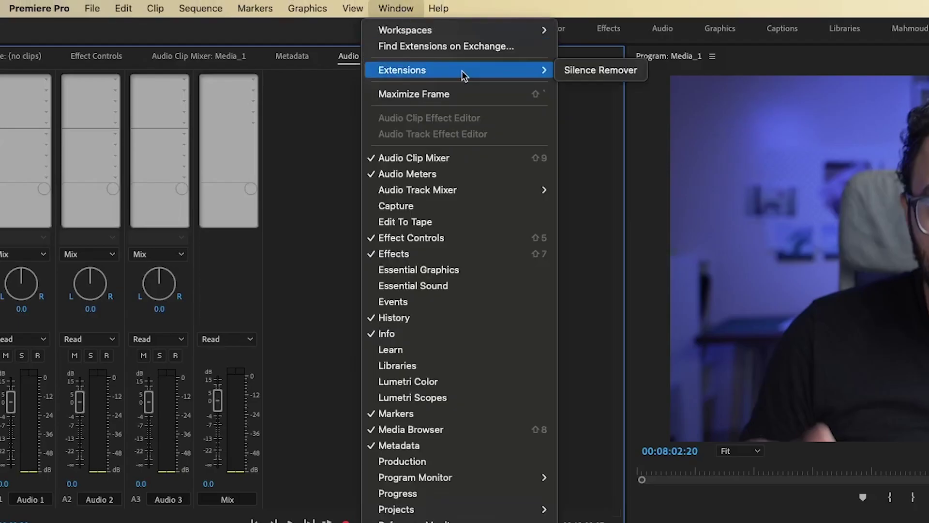
click(589, 73)
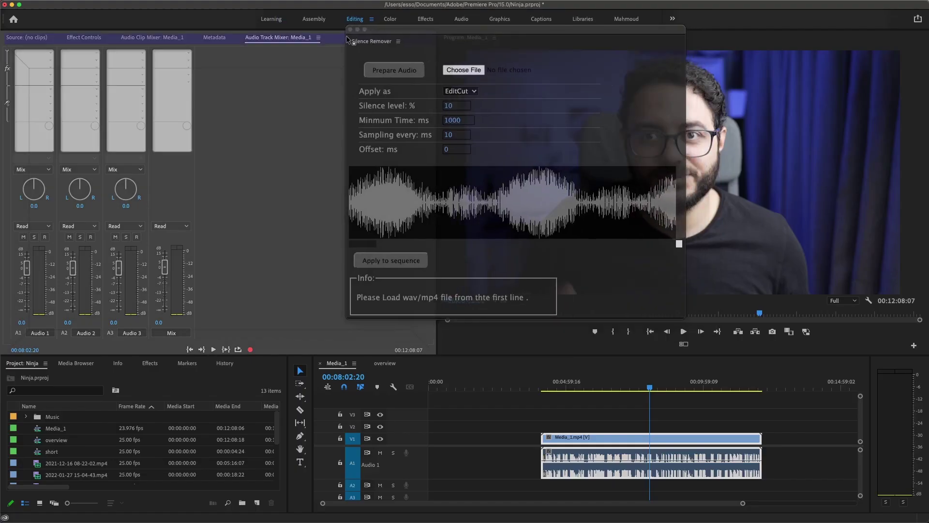
drag(346, 36, 242, 146)
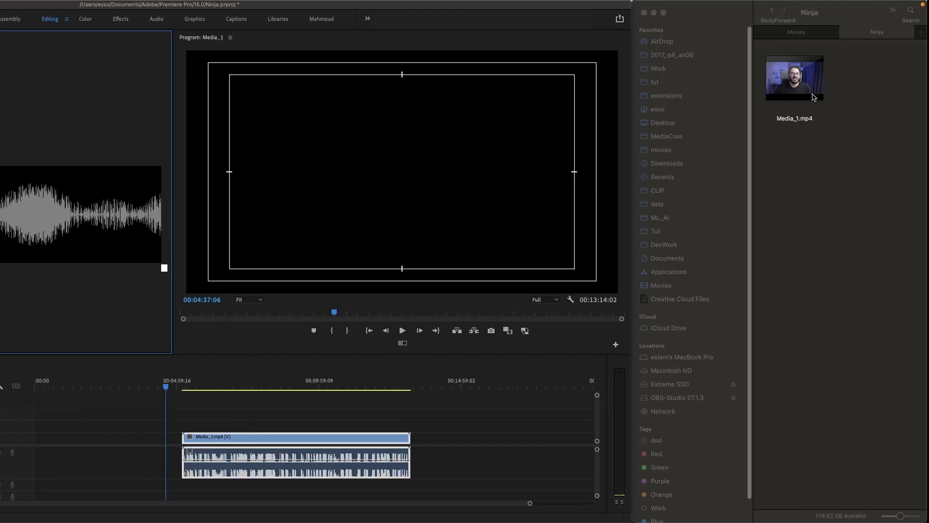
- Load Media_1.mp4 from the Ninja folder into Silence Remover and review its detected silences along the waveform
click(817, 94)
drag(816, 90, 134, 73)
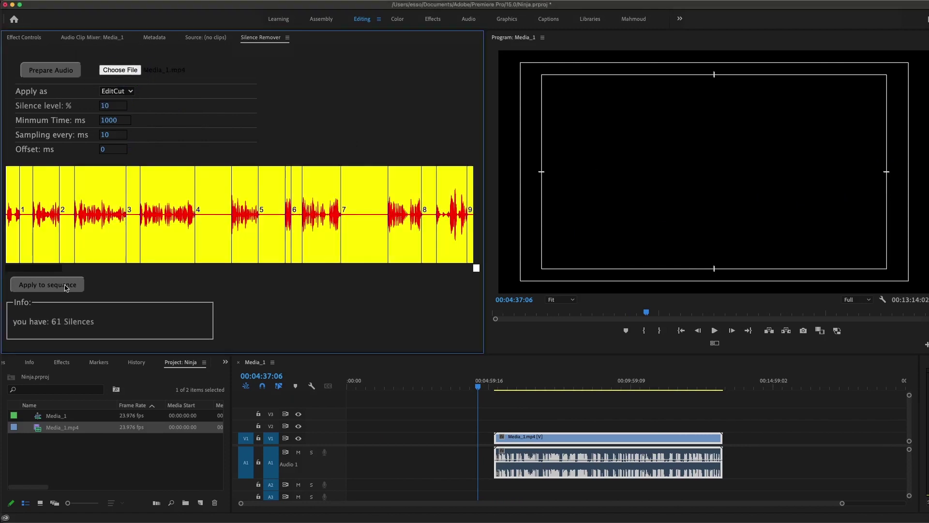
drag(48, 267, 1, 250)
- Set the minimum silence time to 2000 ms
double_click(102, 123)
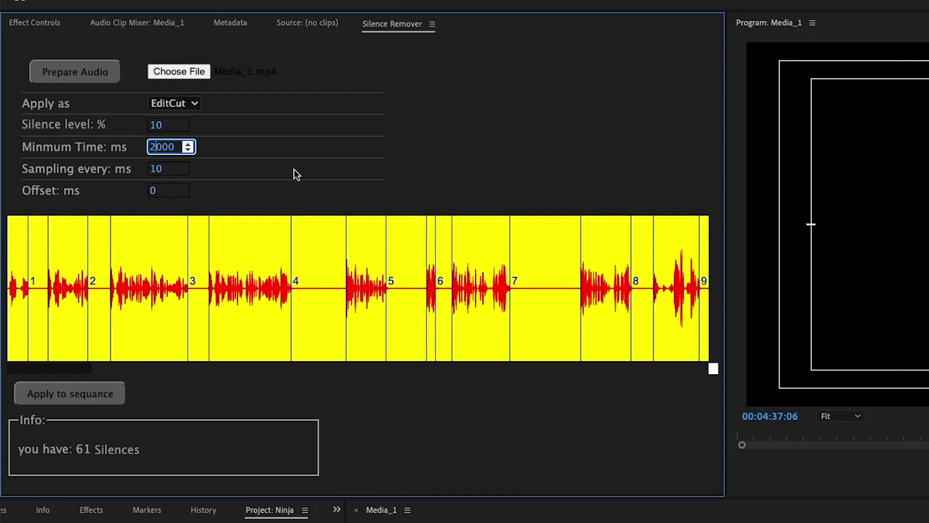
click(381, 150)
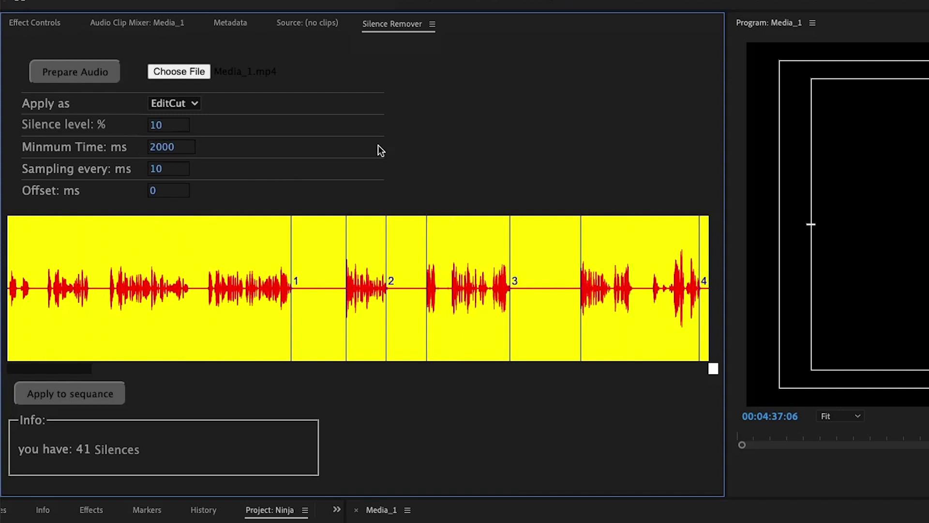
double_click(159, 146)
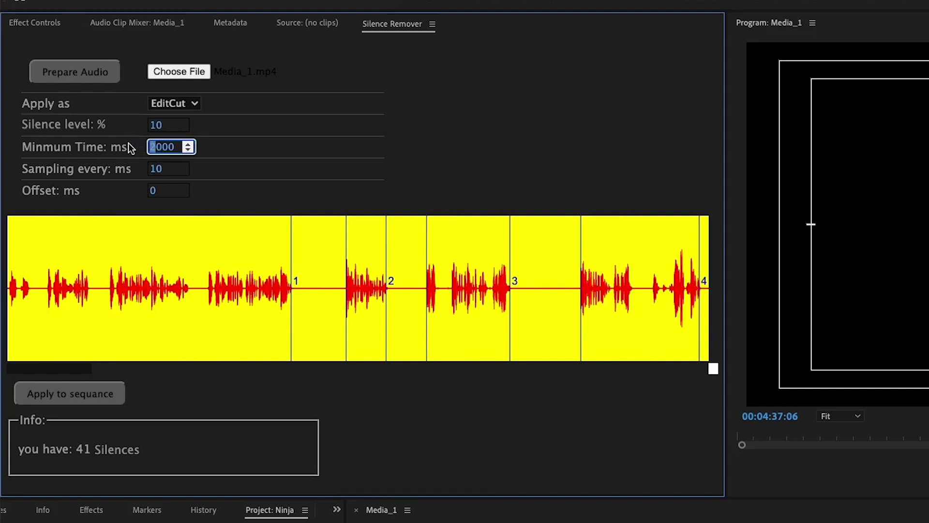
- Try a silence level of 100 %, and set it back to 10 %
double_click(172, 126)
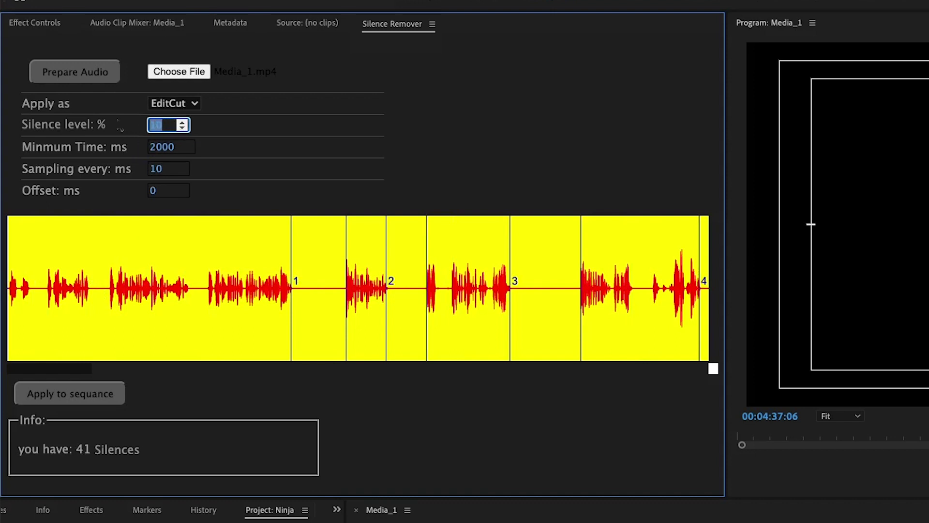
text(0)
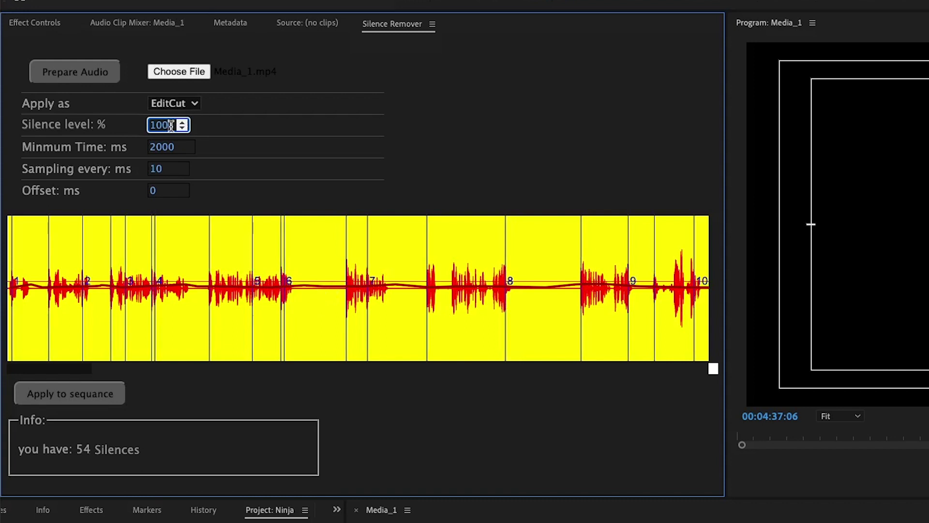
drag(171, 126, 123, 128)
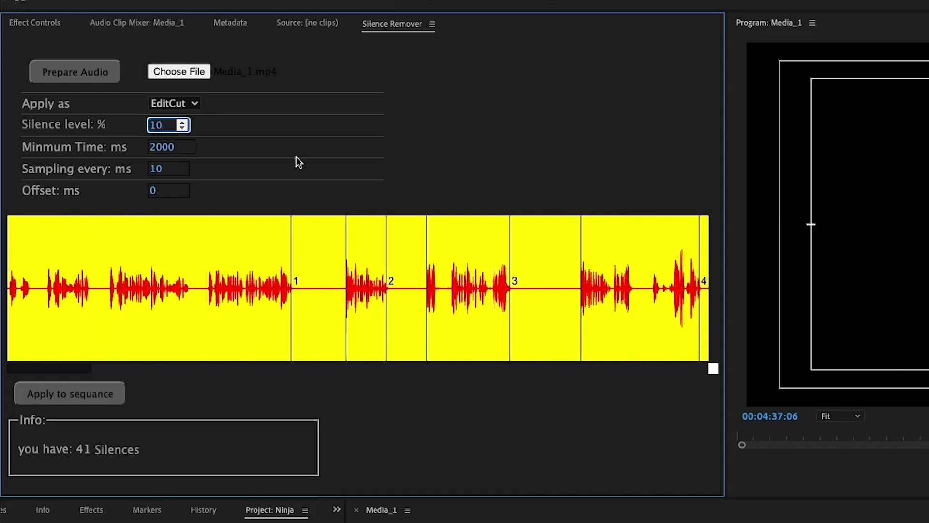
- Try a silence offset of 200 ms, and reduce it to 110 ms
drag(164, 192, 121, 194)
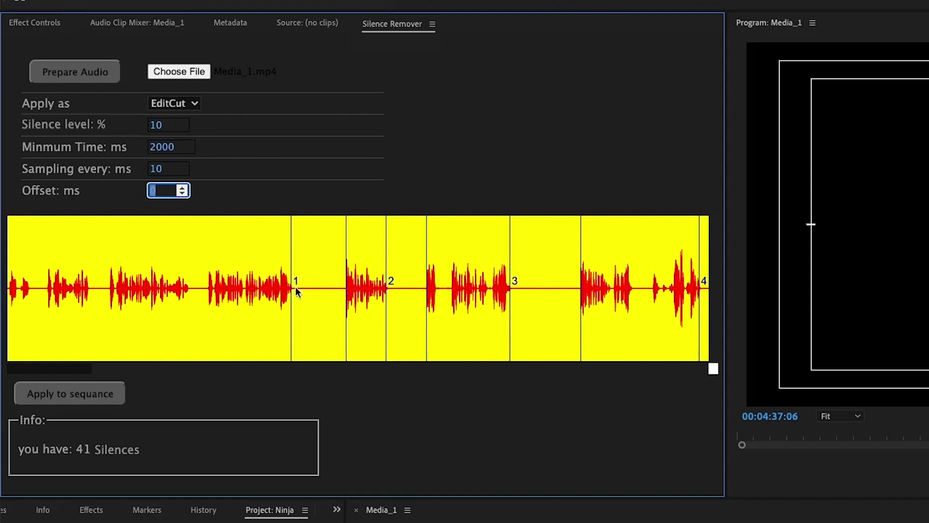
click(183, 188)
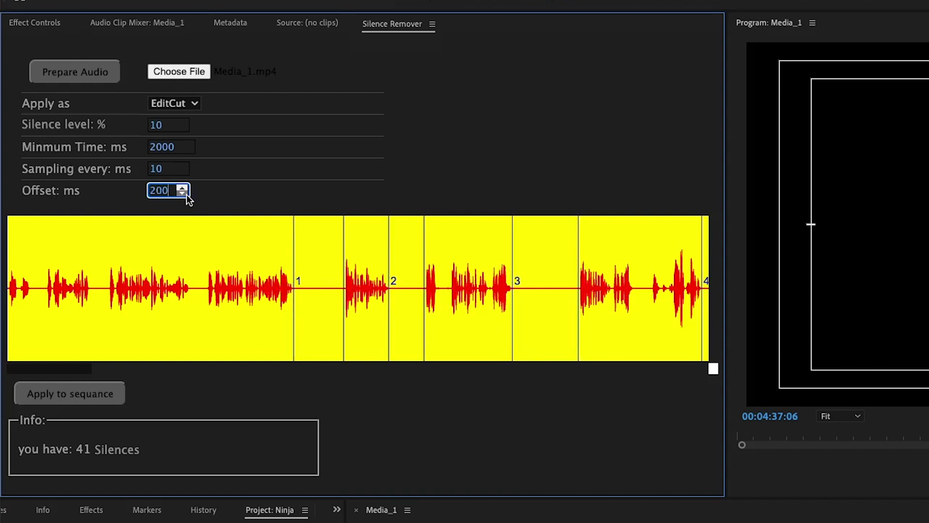
click(183, 193)
drag(165, 369, 8, 384)
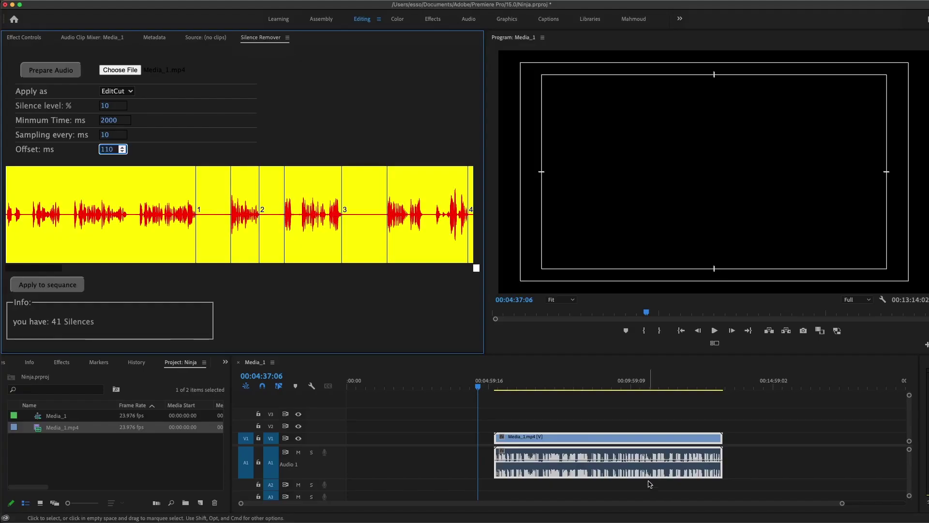
- Select the Media_1.mp4 clip in the timeline and apply the detected silence cuts to the sequence
click(639, 429)
click(585, 455)
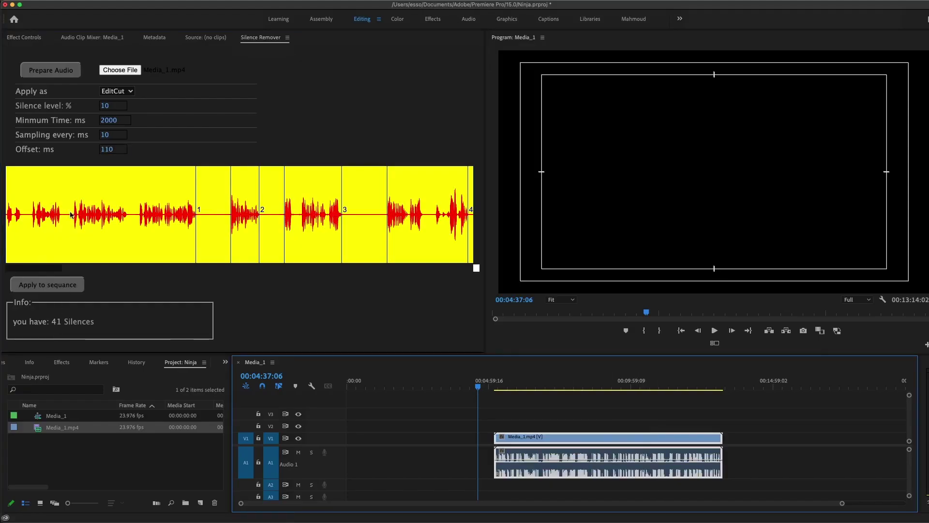
click(48, 284)
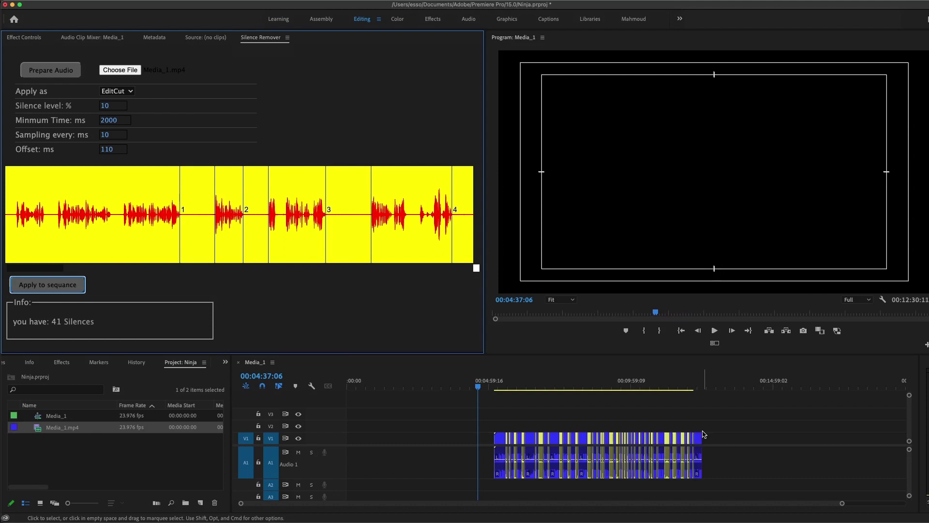
- Examine the yellow silence segments and blue speech segments along the cut sequence
click(504, 380)
key(=)
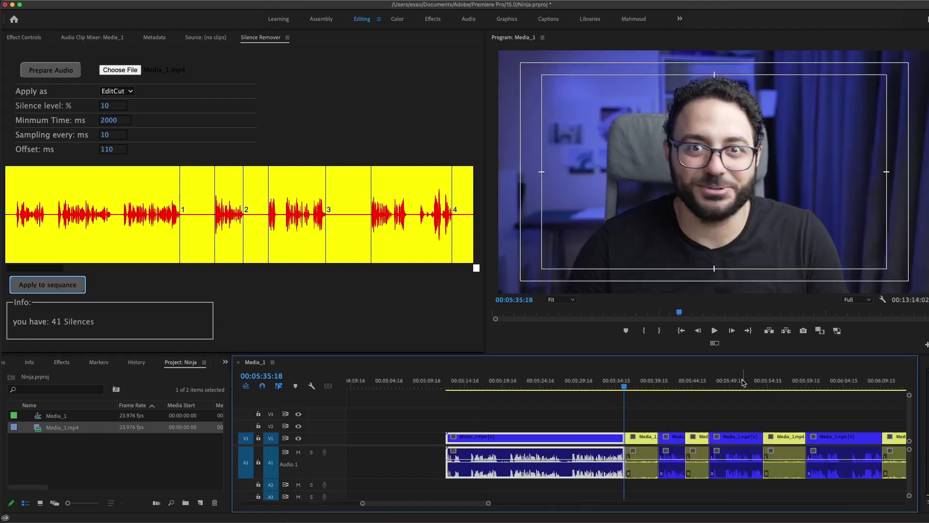
key(=)
drag(626, 387, 770, 394)
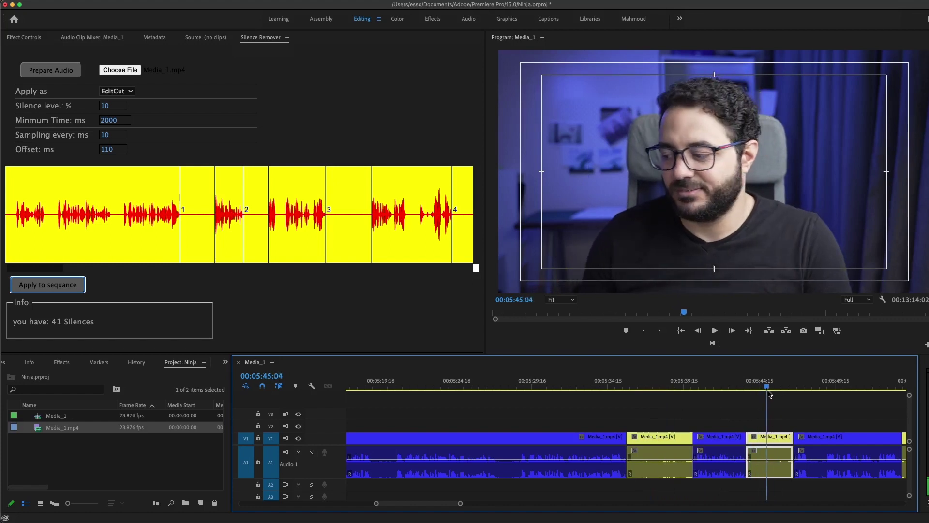
key(=)
key(-)
key(-)
key(-)
key(-)
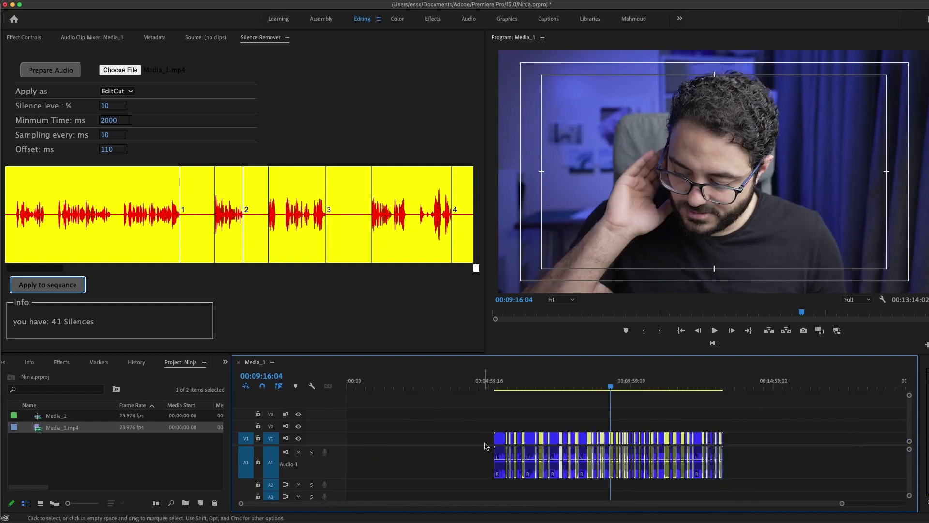
- Select all yellow silence segments by their shared label and ripple delete them from the sequence
key(=)
key(=)
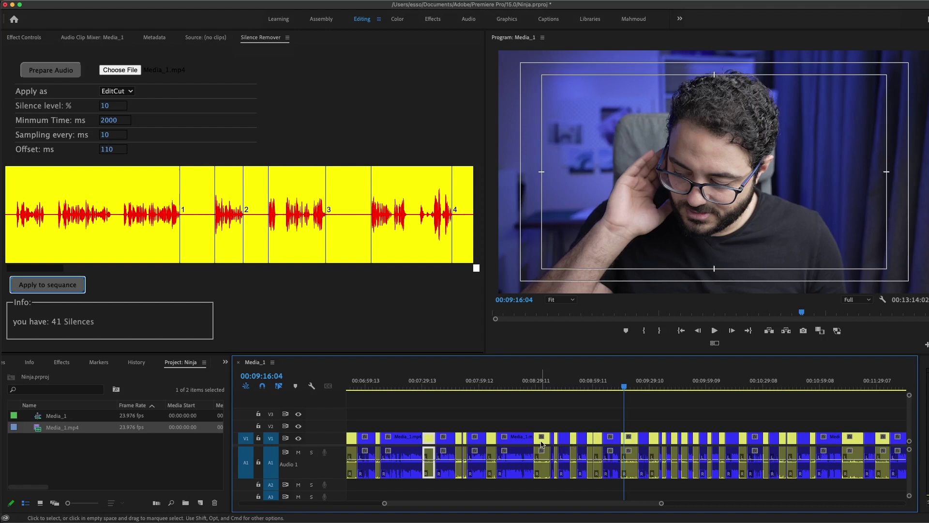
right_click(543, 442)
scroll(557, 448, down, 10)
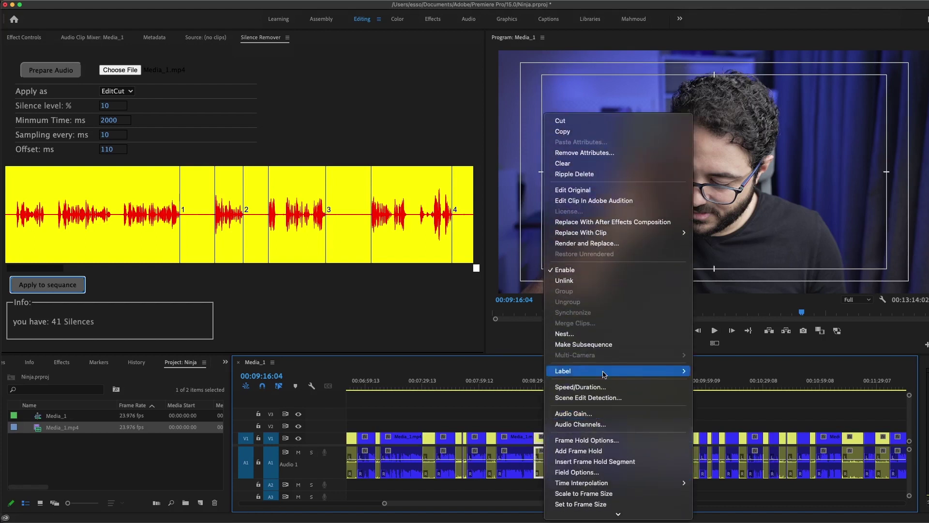
mouse_move(564, 371)
click(727, 338)
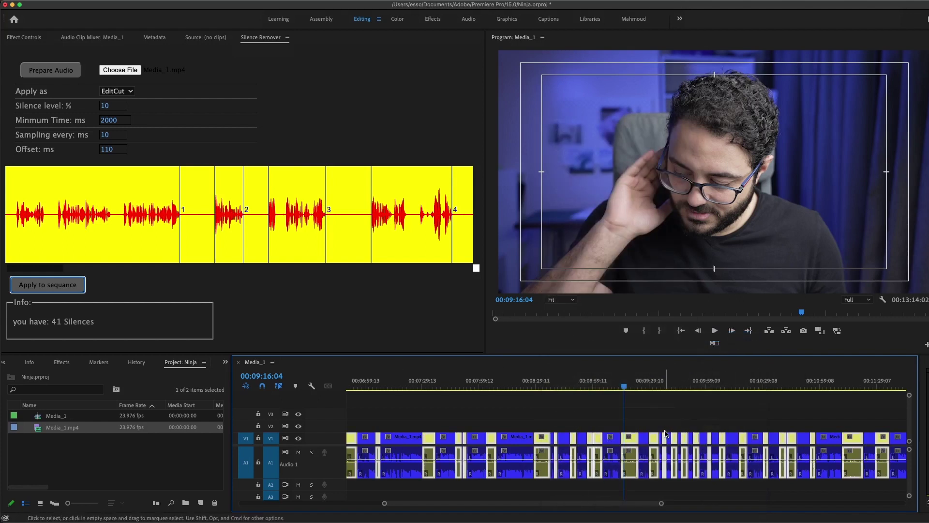
key(alt+BackSpace)
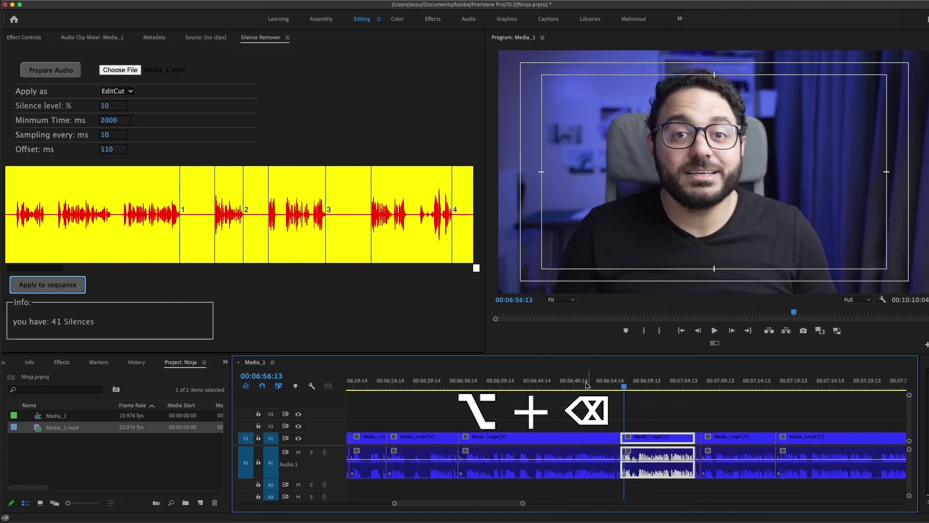
- Review the remaining blue speech segments by scrubbing through the closed-up sequence
drag(587, 385, 781, 389)
key(minus)
key(minus)
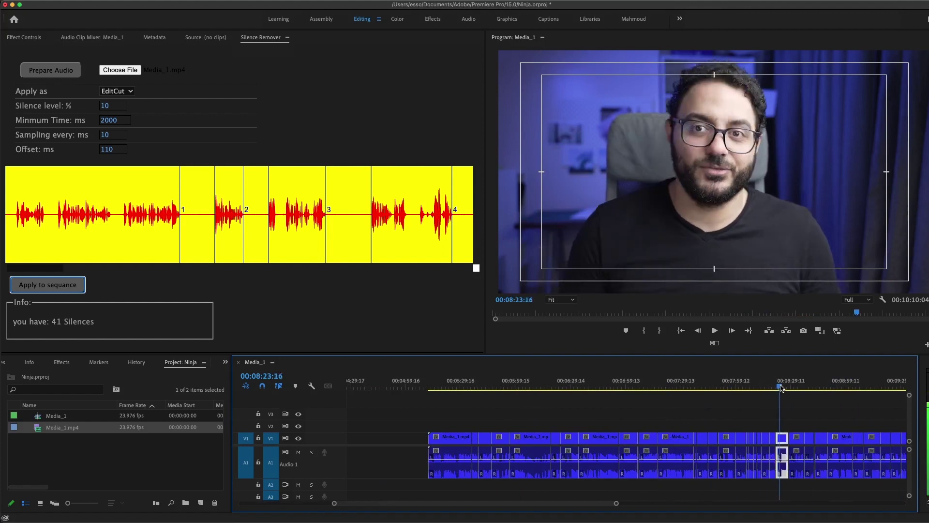
click(646, 380)
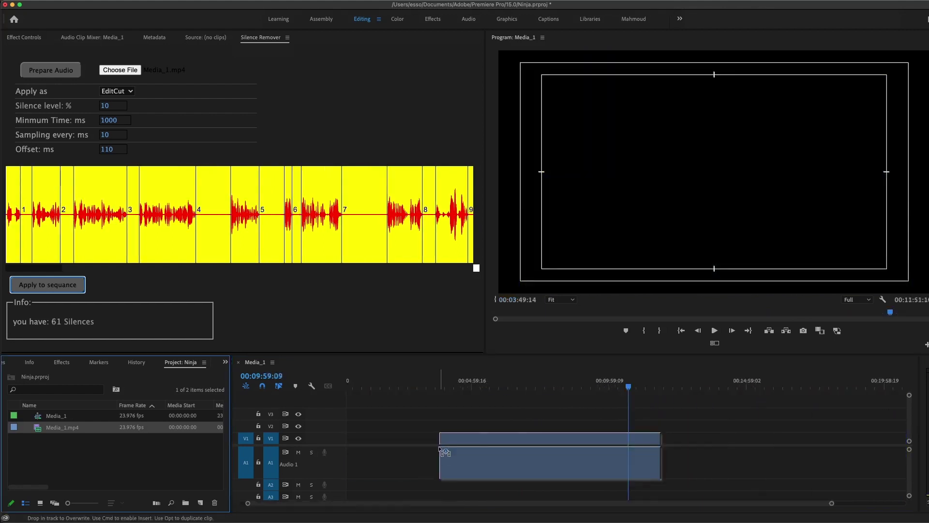
- Place Media_1.mp4 in the sequence and apply the detected silences to it as Markers
drag(445, 453, 531, 453)
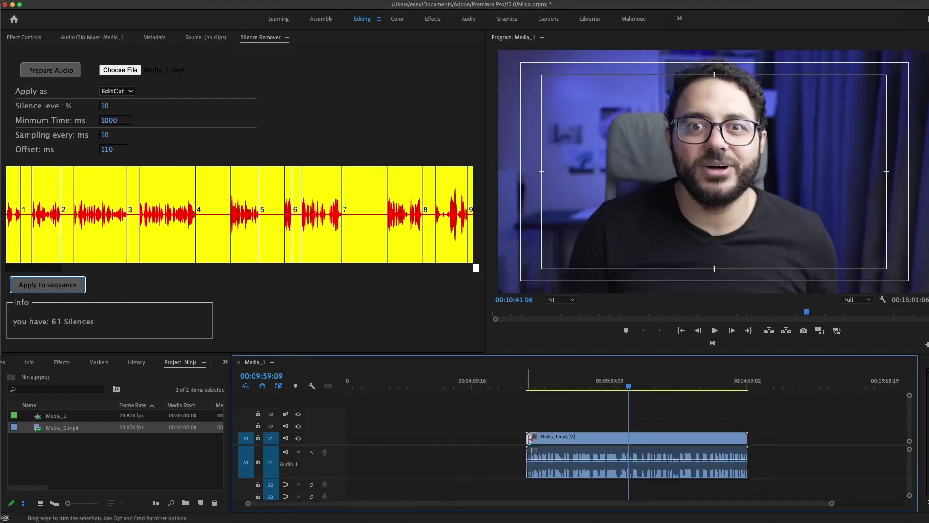
click(127, 91)
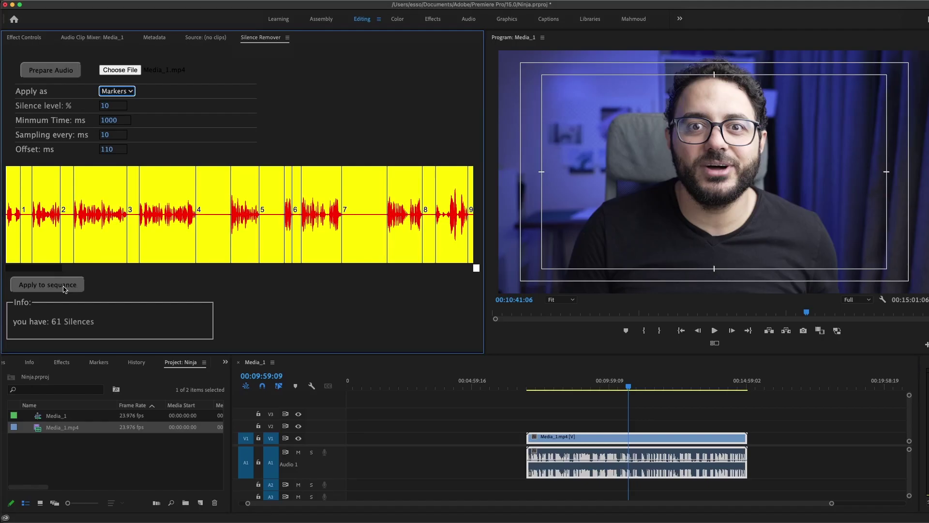
click(93, 428)
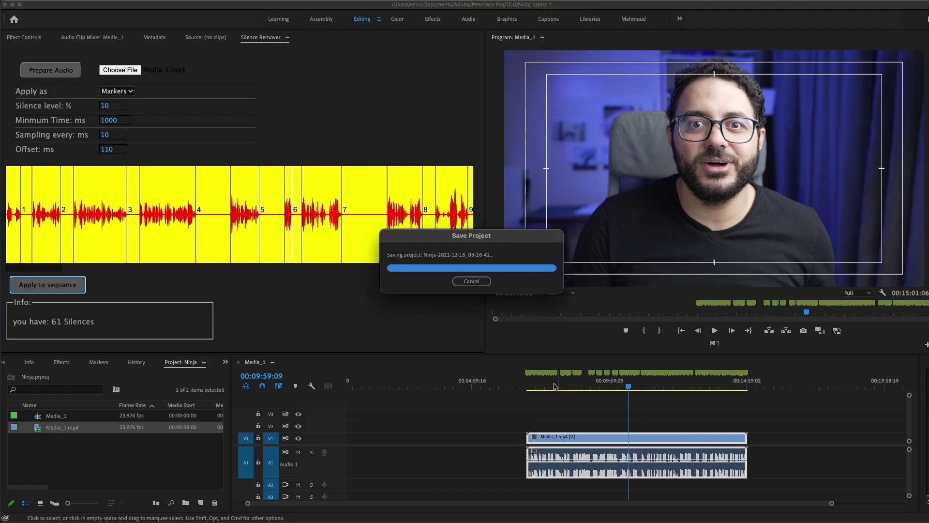
- Inspect the silence markers against the clip's waveform, and clear all markers from the sequence
click(555, 387)
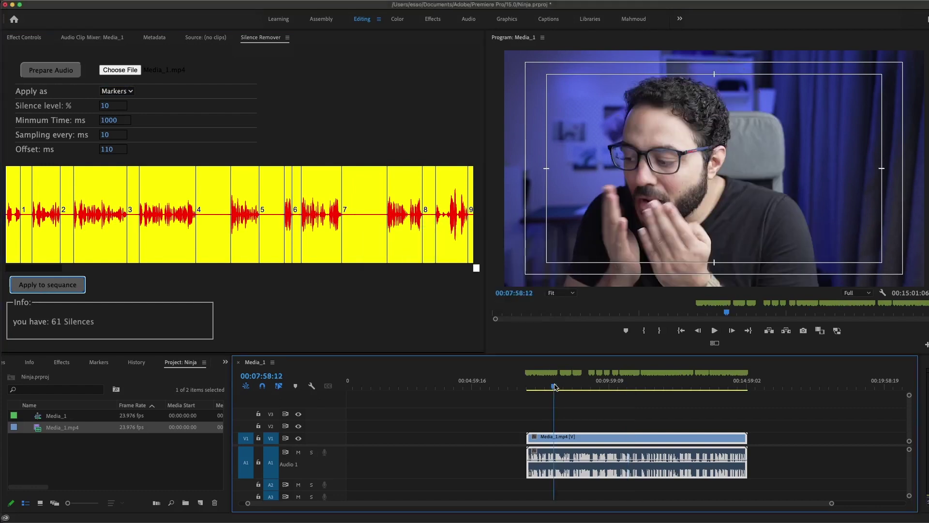
key(equal)
key(equal)
key(equal)
key(equal)
right_click(725, 306)
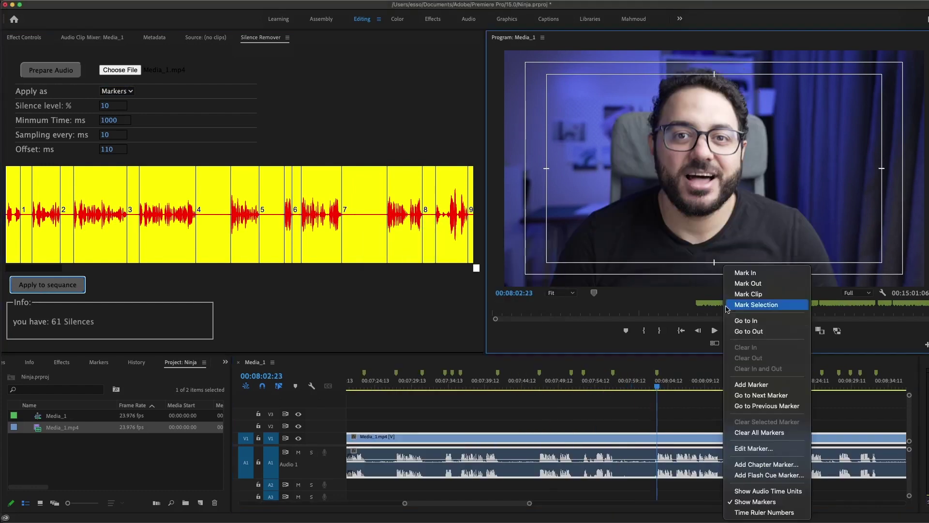
click(770, 435)
- Raise the silence offset to 180 ms and apply the silences to the sequence again as Markers
click(122, 147)
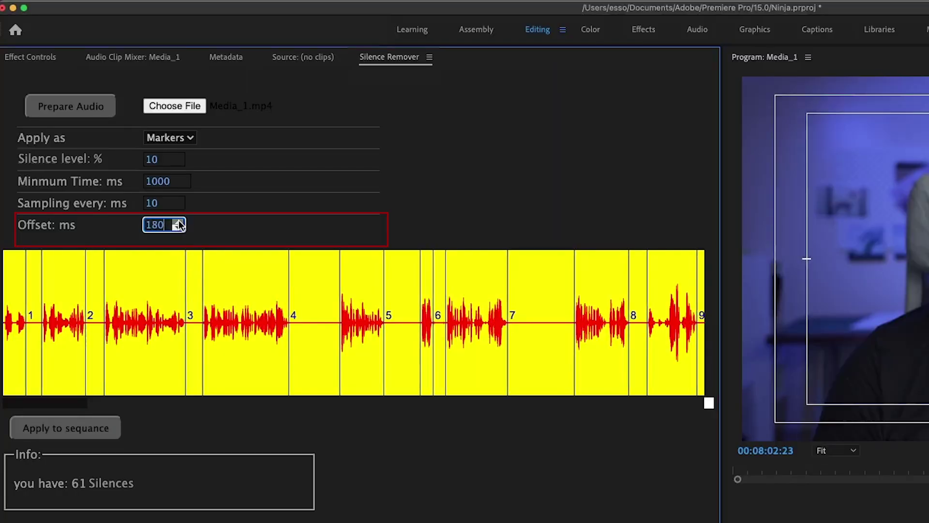
scroll(179, 225, up, 6)
click(92, 429)
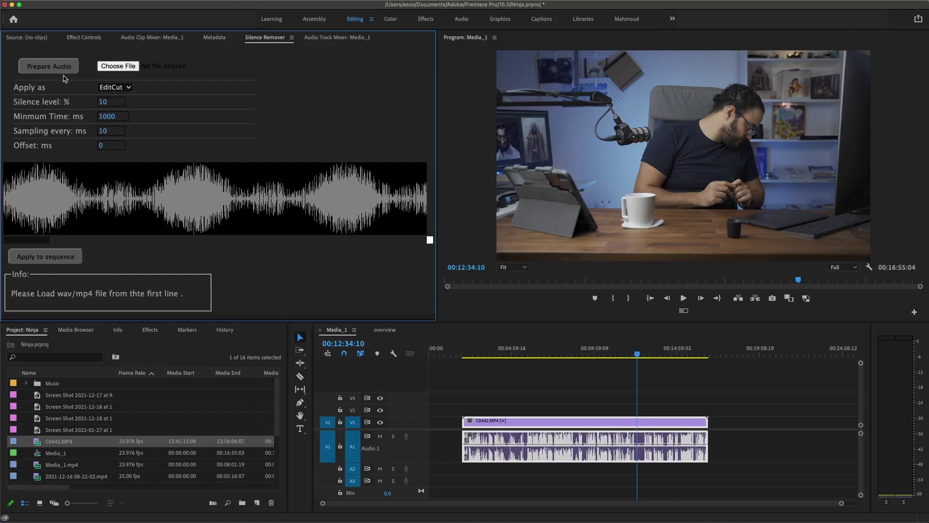
- Look through the C0442.MP4 clip in the timeline and check its source files in the CLIP folder in Finder
click(583, 404)
click(553, 355)
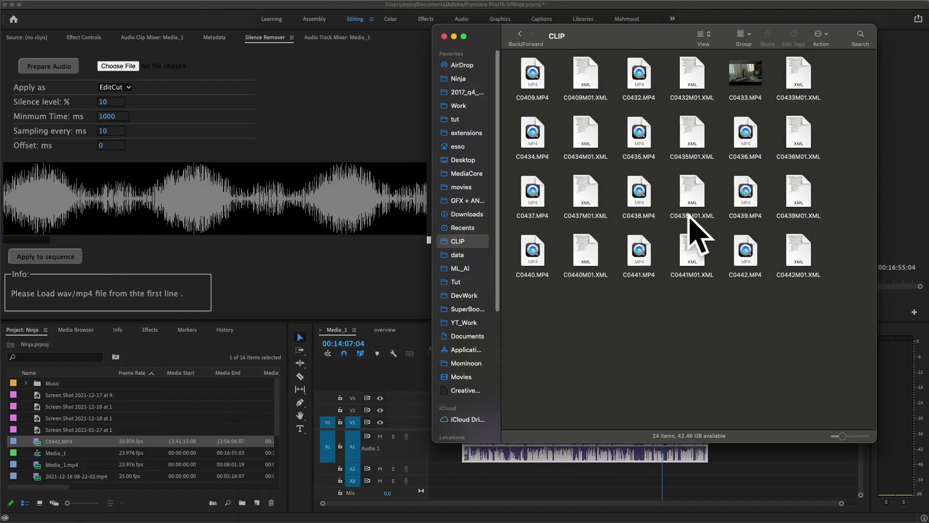
key(super+Tab)
- Prepare the audio of the C0442.MP4 clip in a chosen output directory and load C0442.mp3 into Silence Remover
drag(612, 387, 556, 435)
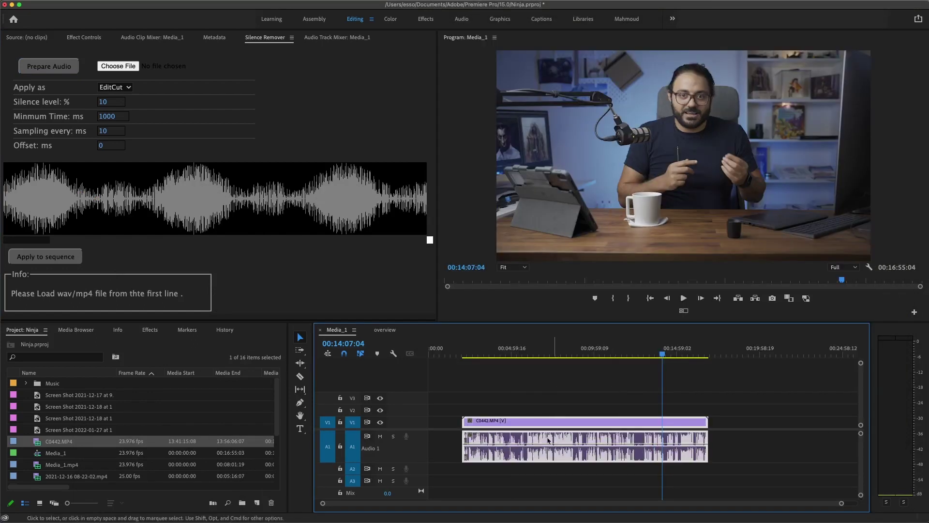
click(53, 69)
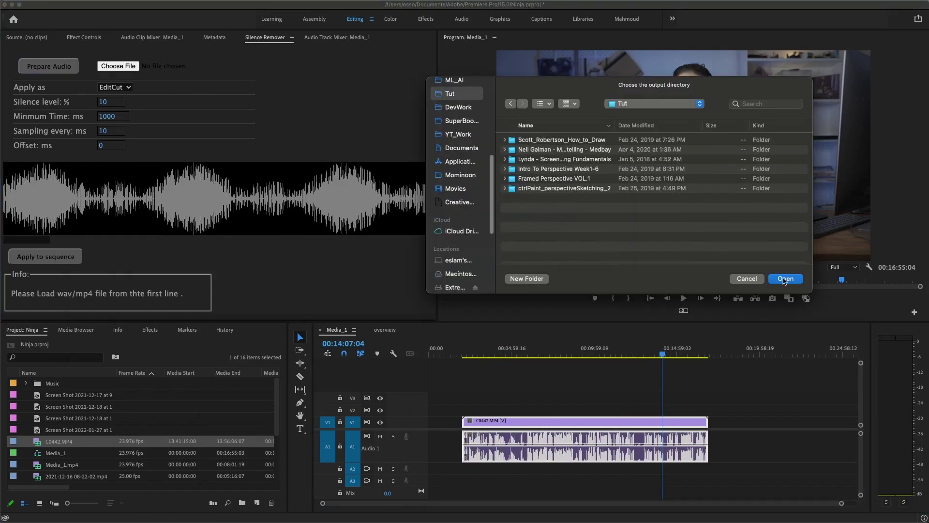
click(785, 278)
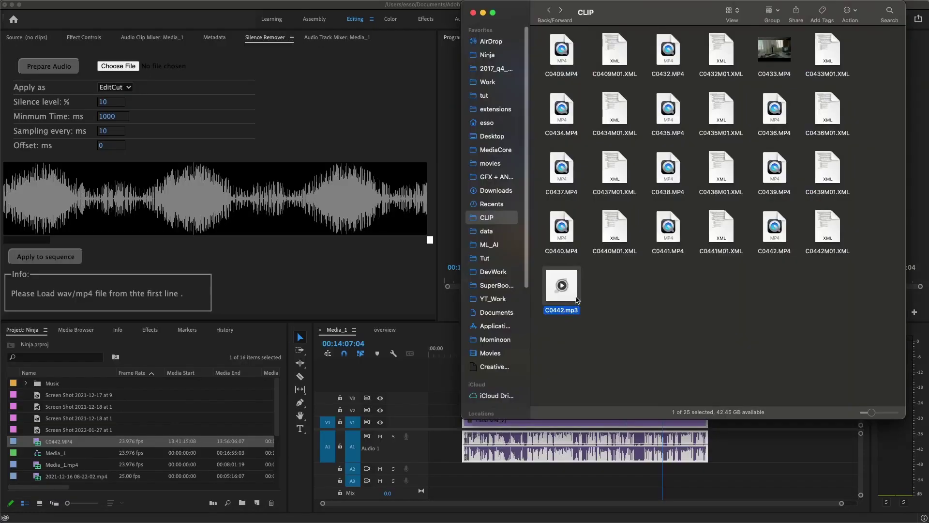
drag(577, 300, 120, 70)
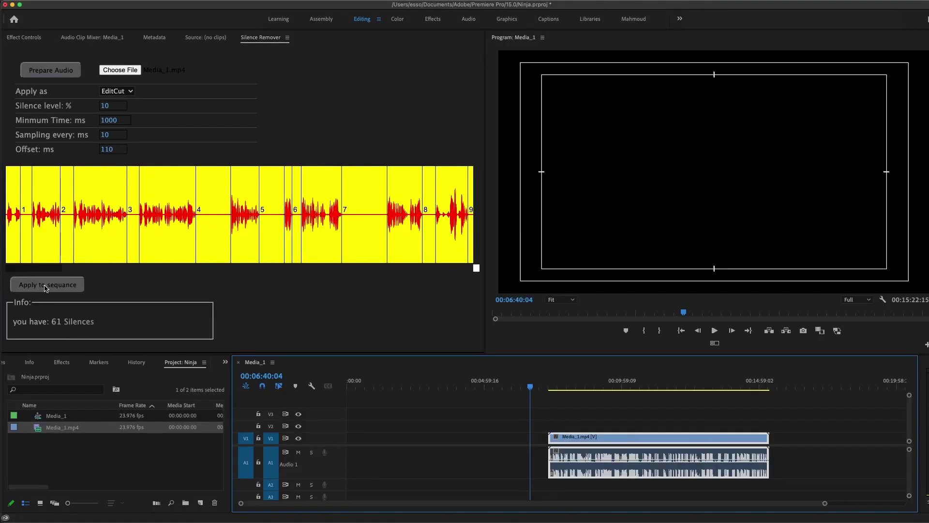
- Apply the silences to the Media_1.mp4 clip as EditCut, with a 1000 ms minimum time and 110 ms offset
click(58, 286)
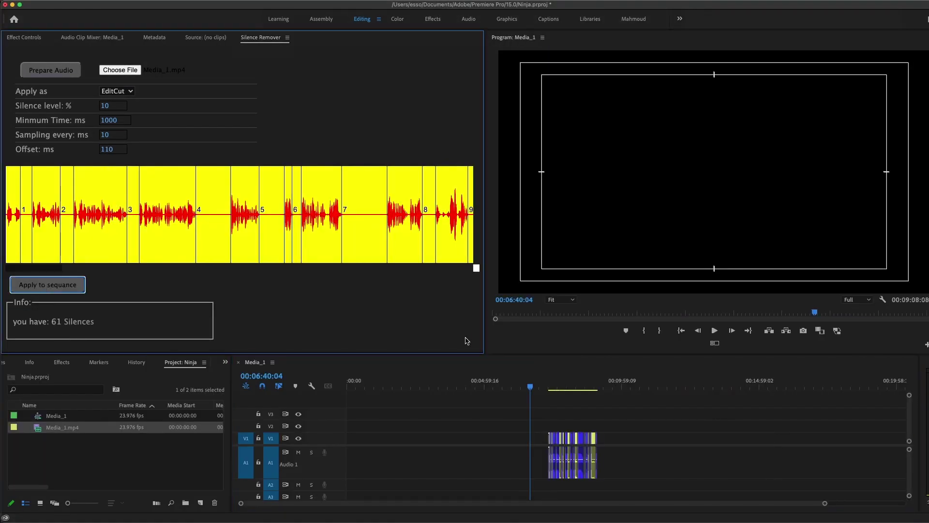